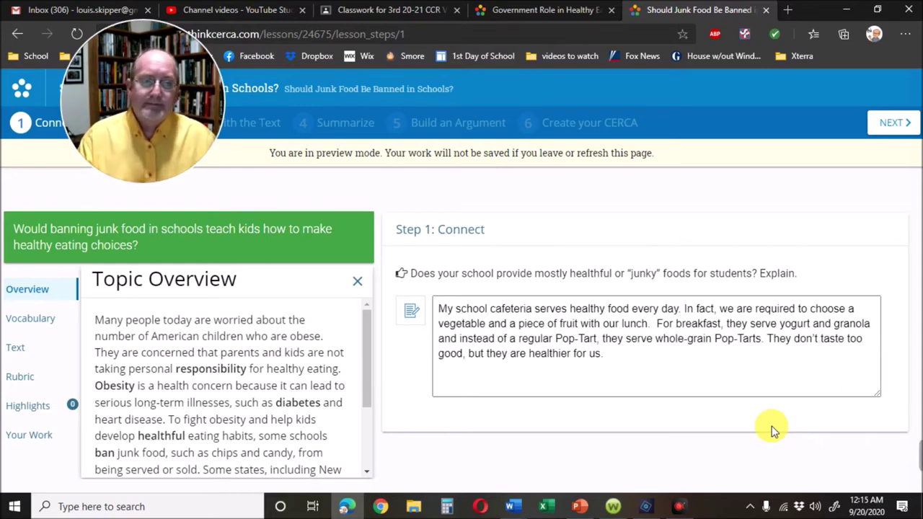
- Advance to Step 4 Summarize and paste the junk-food and obesity summary paragraph into the summary box
left_click(891, 130)
left_click(890, 130)
left_click(890, 130)
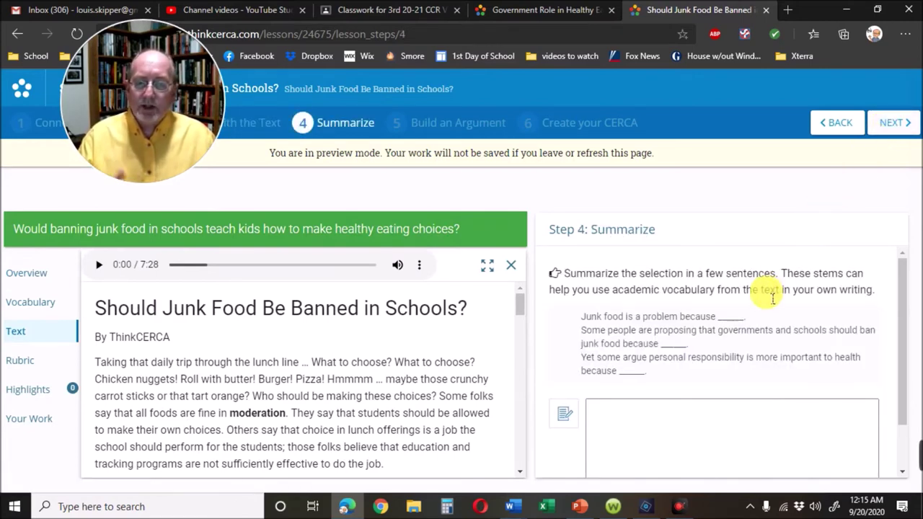
scroll(766, 294, "down", 2)
scroll(770, 300, "up", 1)
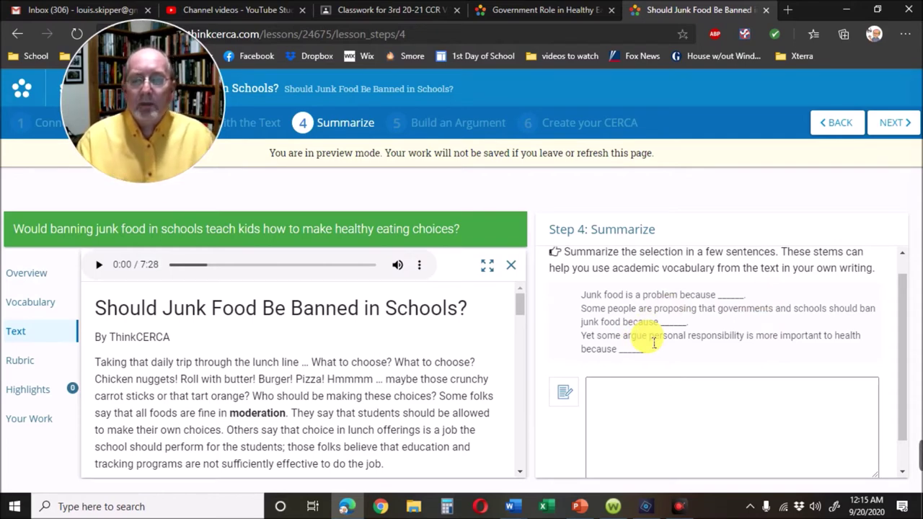
left_click(851, 390)
type("Junk food is a problem because it leads to obesity and healthy problems like diabetes. Some people are proposing that governments and schools should ban junk food because according to statistics, 17% of school aged children are obese. Yet some argue personal responsibility is more important to health because it's not the governments place to tell us what to eat.")
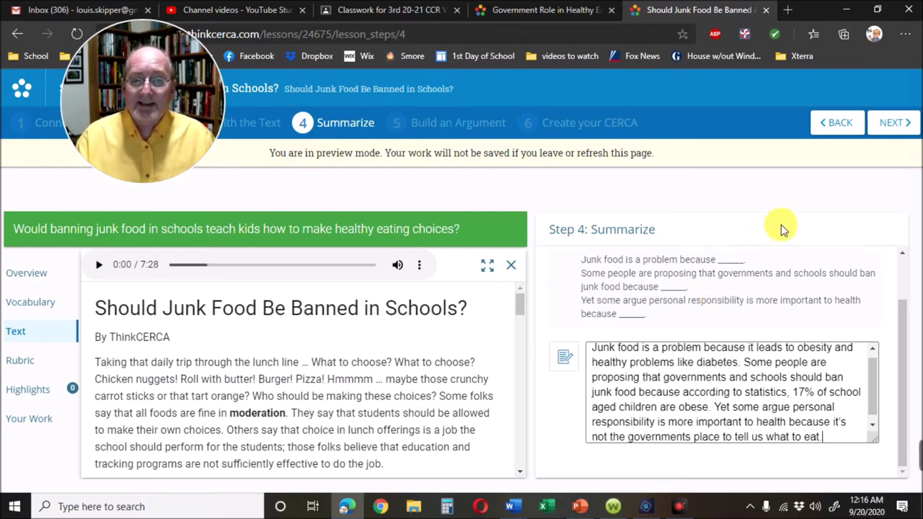
- Move on to Step 5 Build an Argument and show the claim-writing guidance
left_click(889, 135)
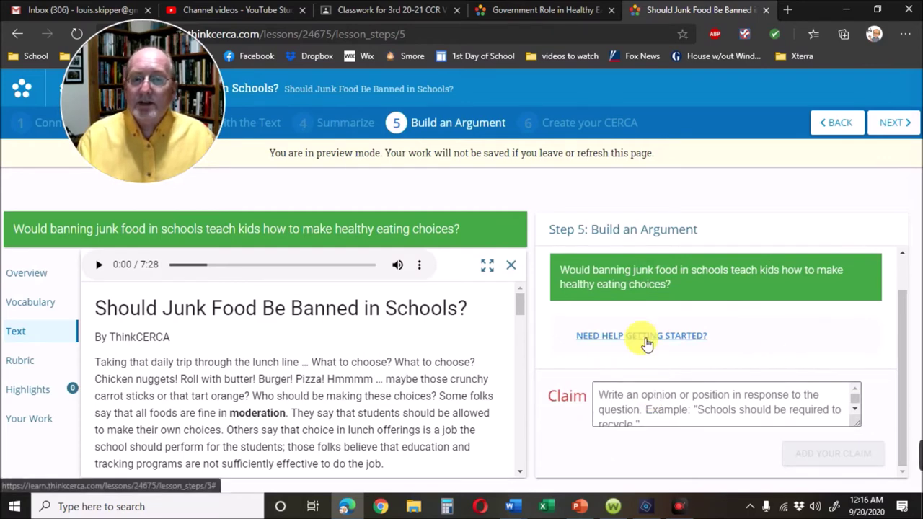
left_click(647, 339)
scroll(651, 358, "down", 1)
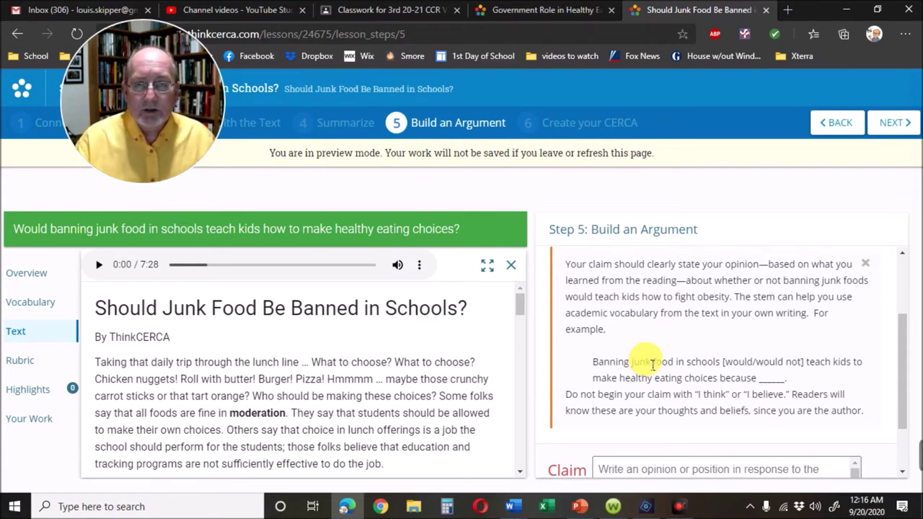
scroll(686, 383, "down", 2)
- Add the claim that banning junk food wouldn't teach healthy eating, then advance to Step 6
left_click(680, 402)
type("Banning junk food in schools would not teach kids to make healthy eating choices because even though they might be eating healthier food, if they don't learn why they should avoid junk food, they will continue to eat it outside of school.")
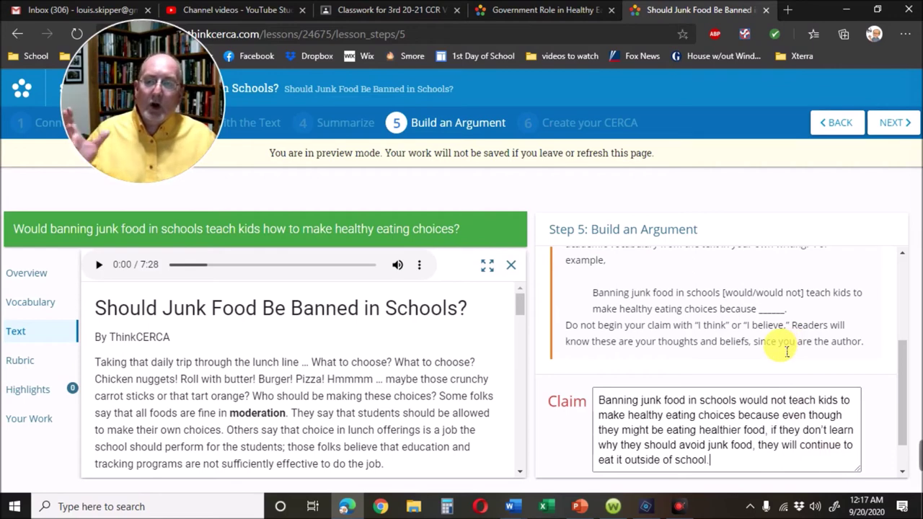
scroll(787, 351, "down", 1)
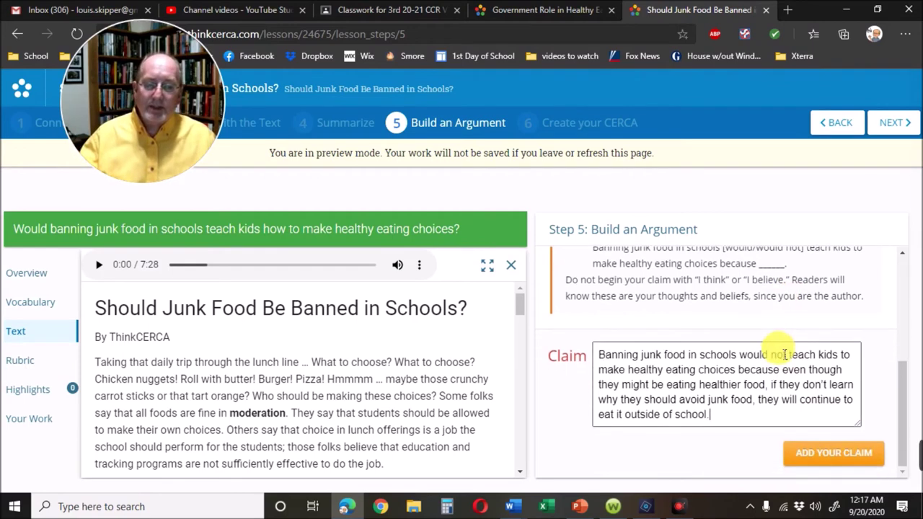
left_click(801, 453)
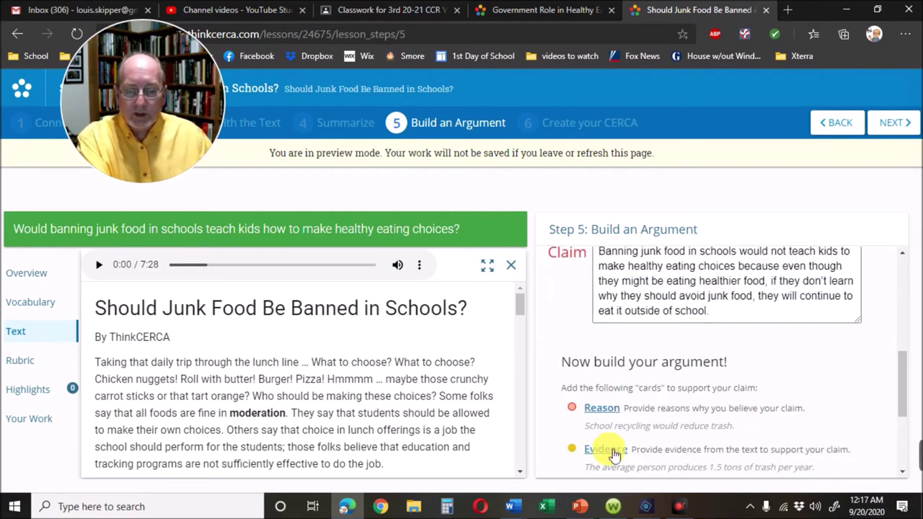
scroll(644, 411, "down", 1)
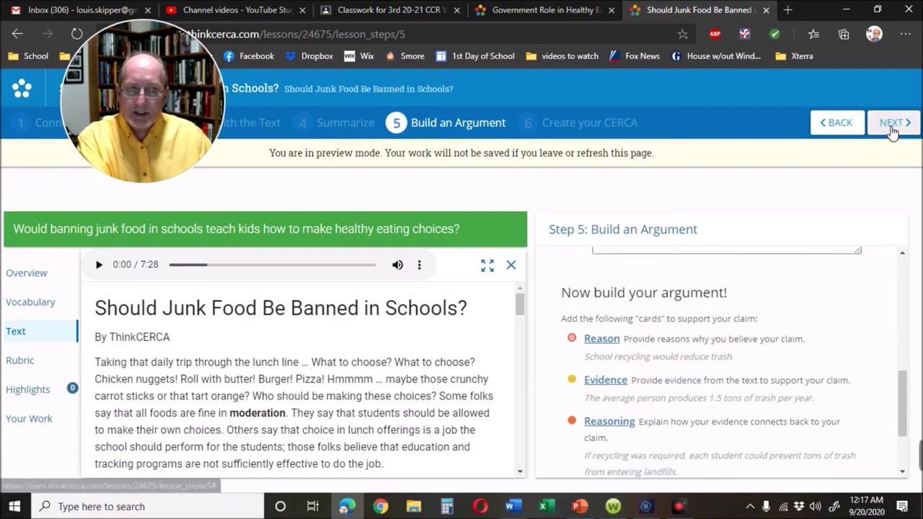
left_click(892, 123)
scroll(781, 304, "down", 3)
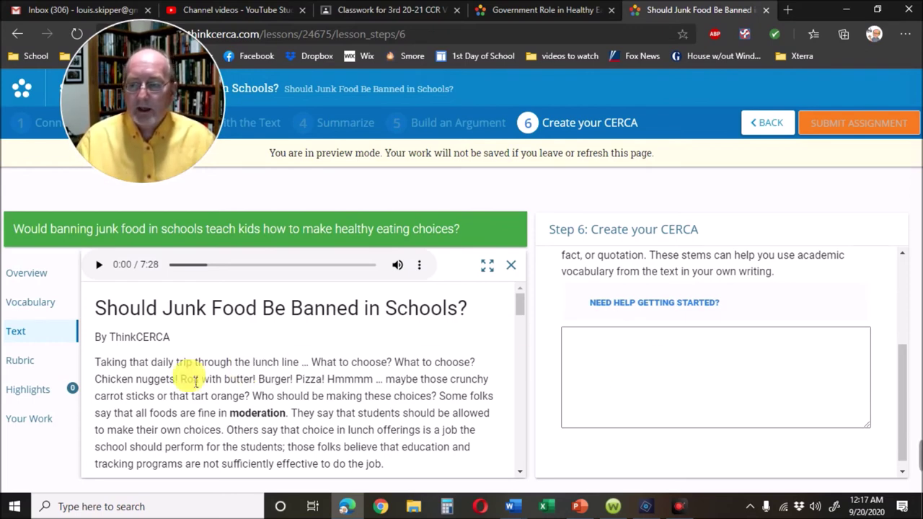
- Copy the saved CLAIM from Your Work into the CERCA box and add blank lines above it
left_click(47, 423)
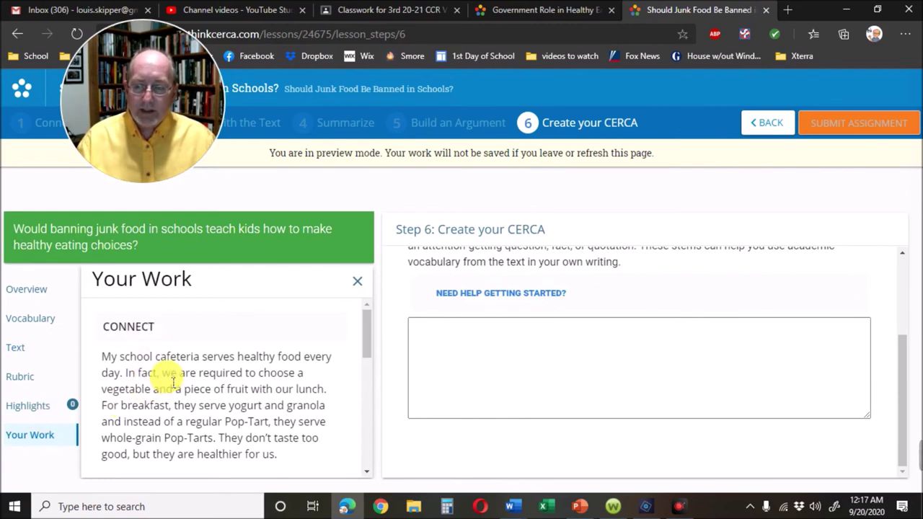
scroll(176, 378, "down", 3)
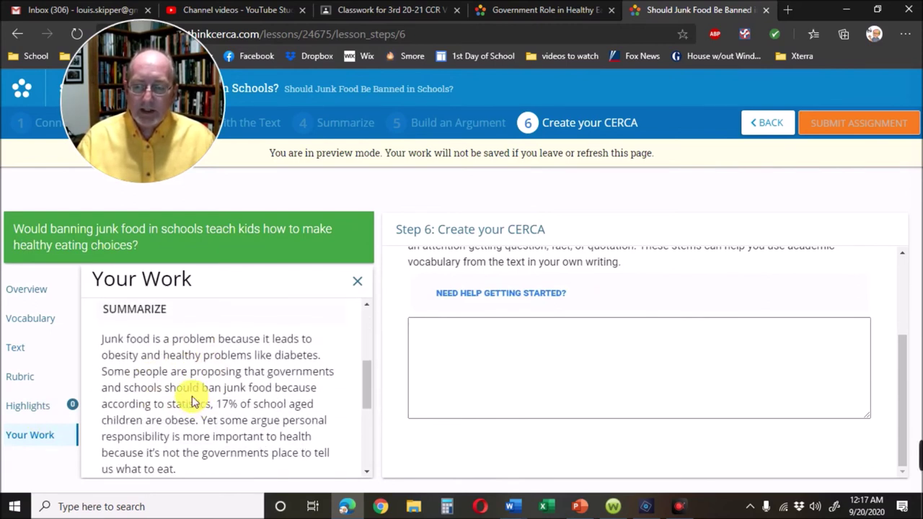
scroll(190, 396, "down", 3)
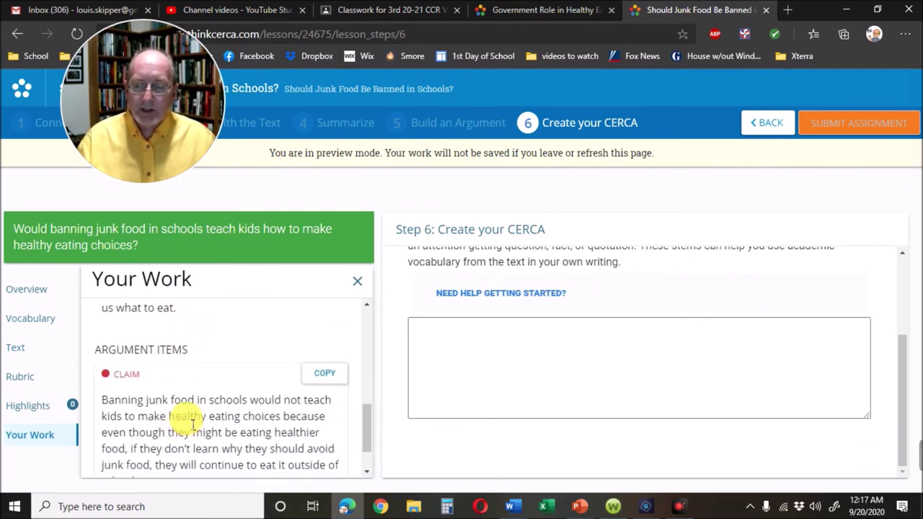
left_click(323, 380)
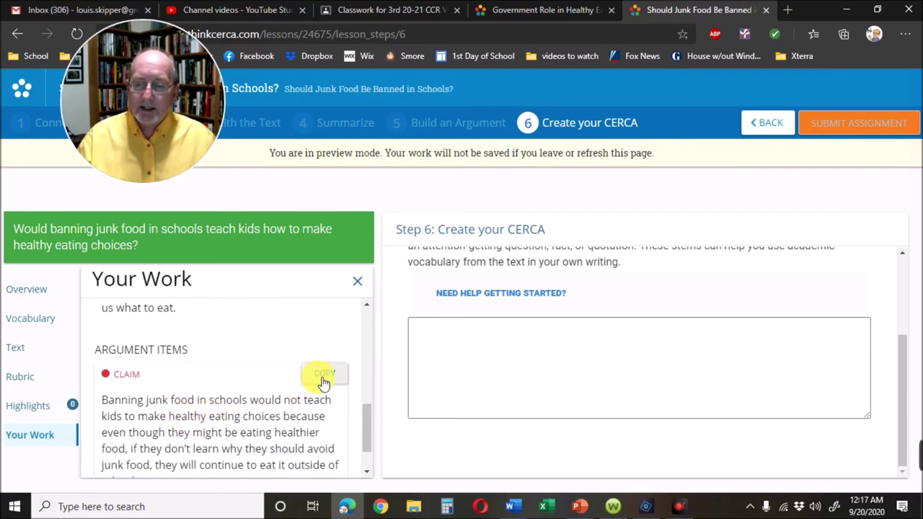
left_click(323, 380)
left_click(412, 329)
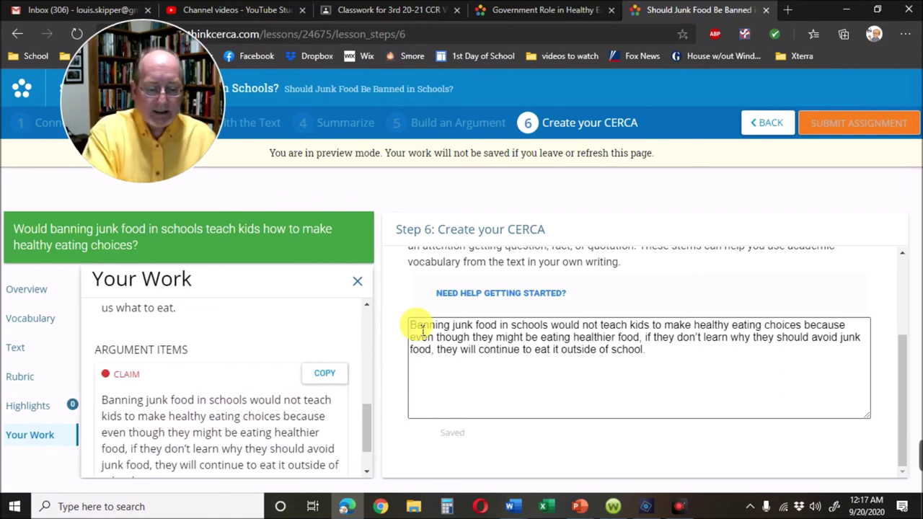
key("Return")
key("Return")
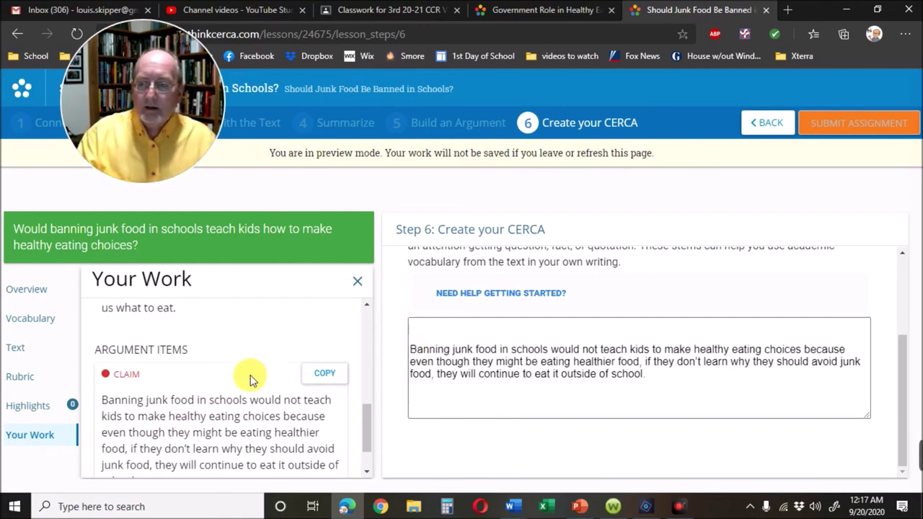
scroll(251, 380, "up", 3)
left_click_drag(176, 416, 112, 339)
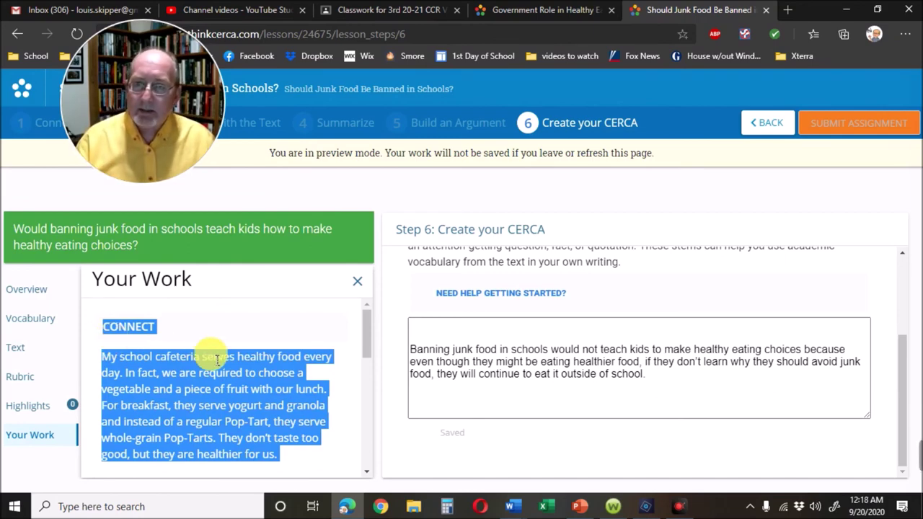
- Paste the Connect and Summarize answers above the claim, remove both headings, and merge them into one paragraph
left_click(445, 338)
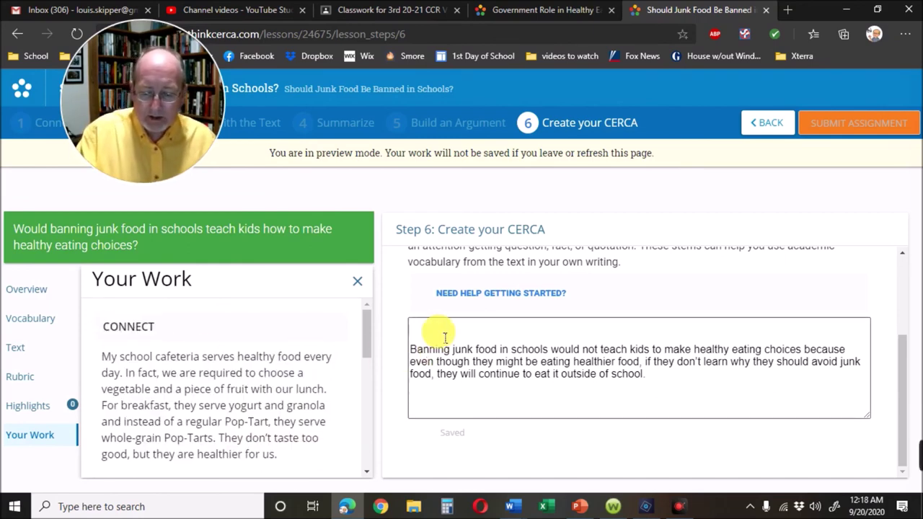
key("ctrl+v")
scroll(497, 380, "up", 1)
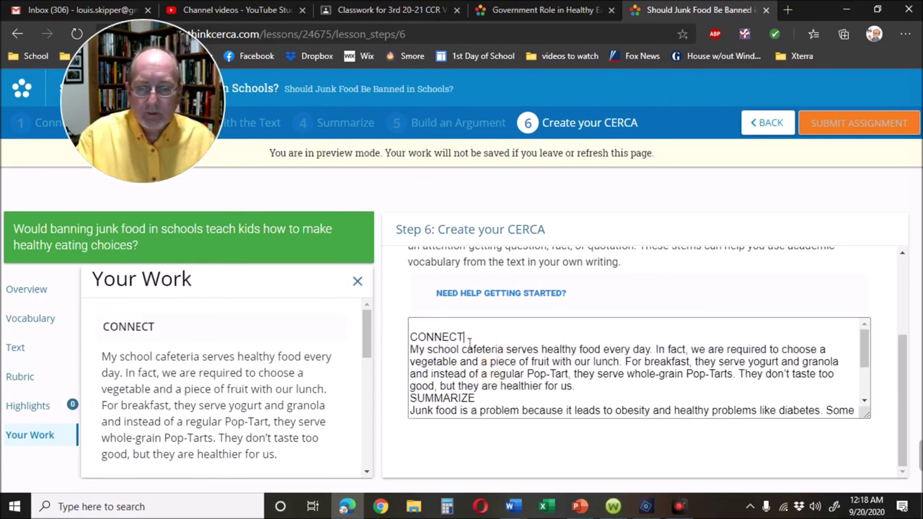
left_click_drag(468, 337, 410, 337)
key("BackSpace")
key("BackSpace")
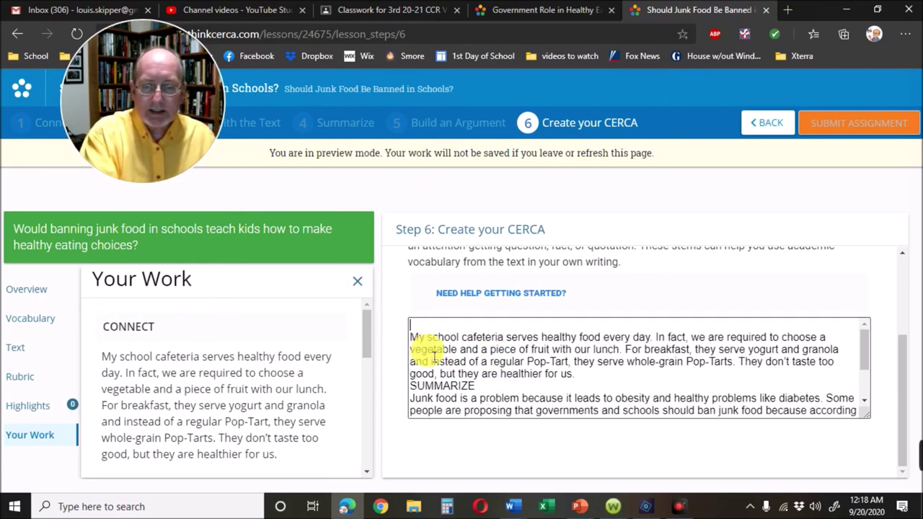
left_click(432, 398)
key("BackSpace")
key("BackSpace")
key("BackSpace")
key("BackSpace")
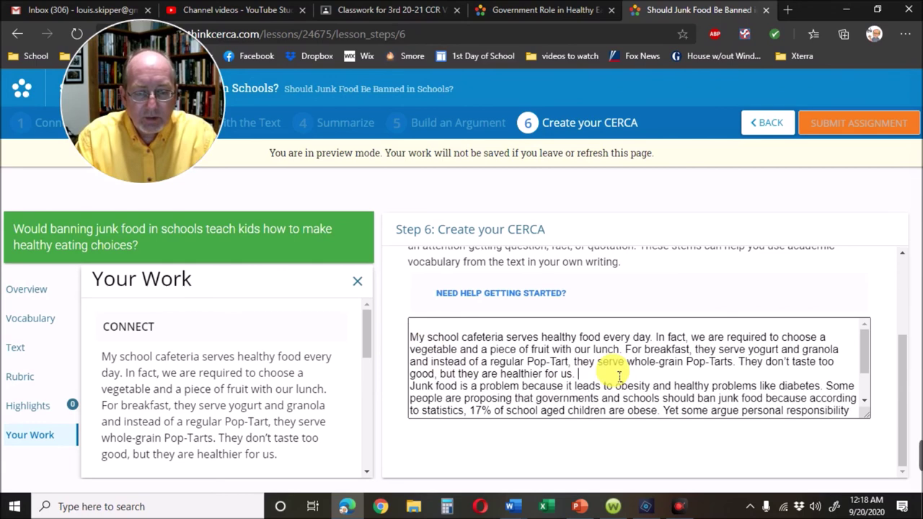
key("Delete")
scroll(619, 376, "down", 1)
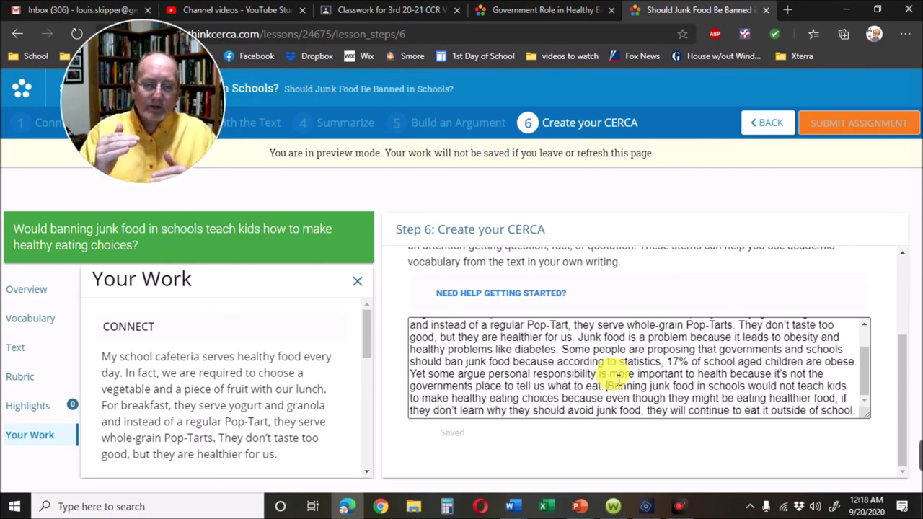
scroll(484, 390, "up", 1)
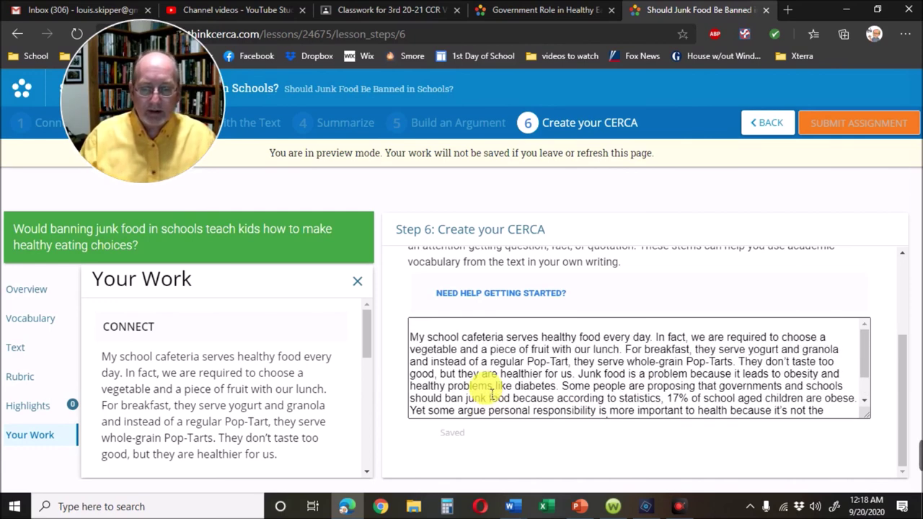